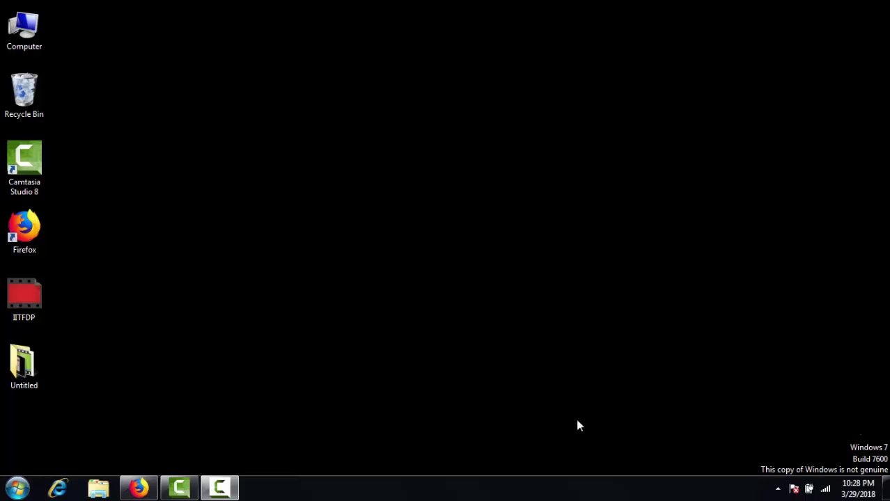
Launch Firefox, go to wordpress.com, and start creating a new site.
click(25, 236)
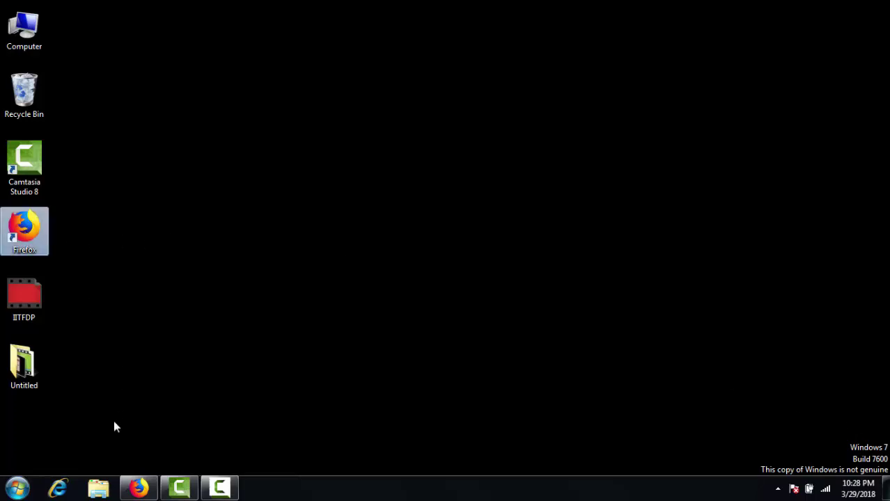
click(145, 493)
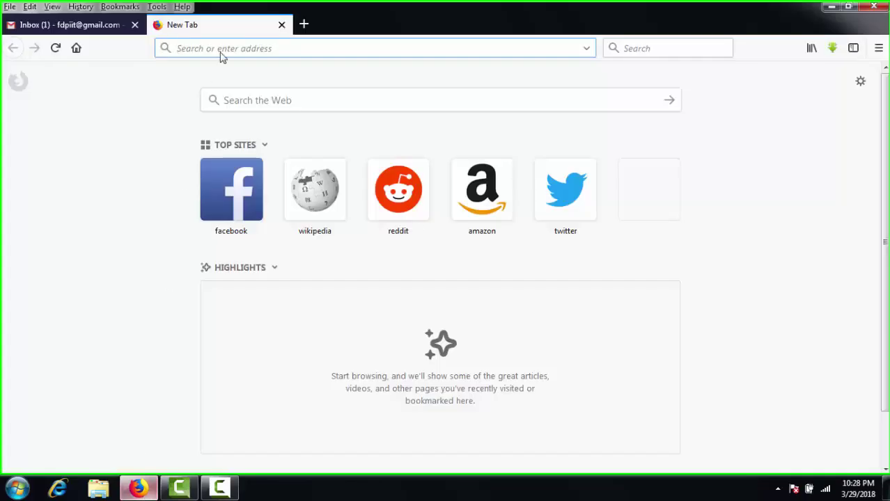
text(wordpress.com/)
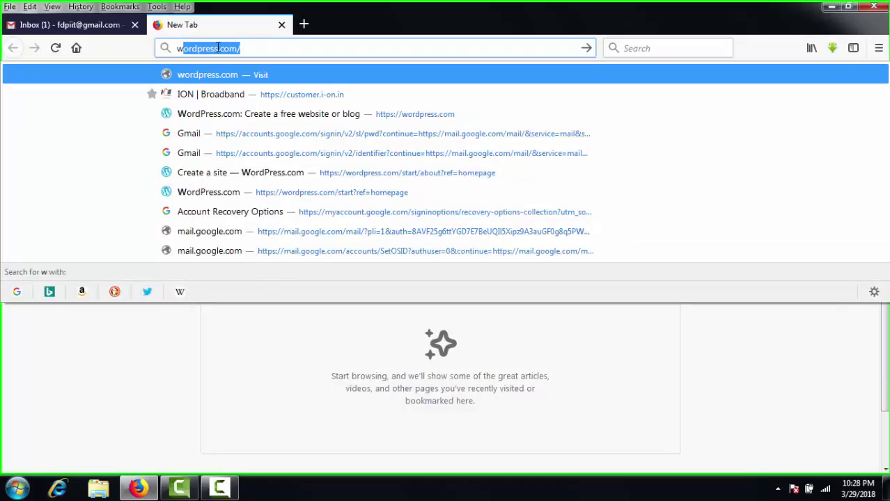
key(Return)
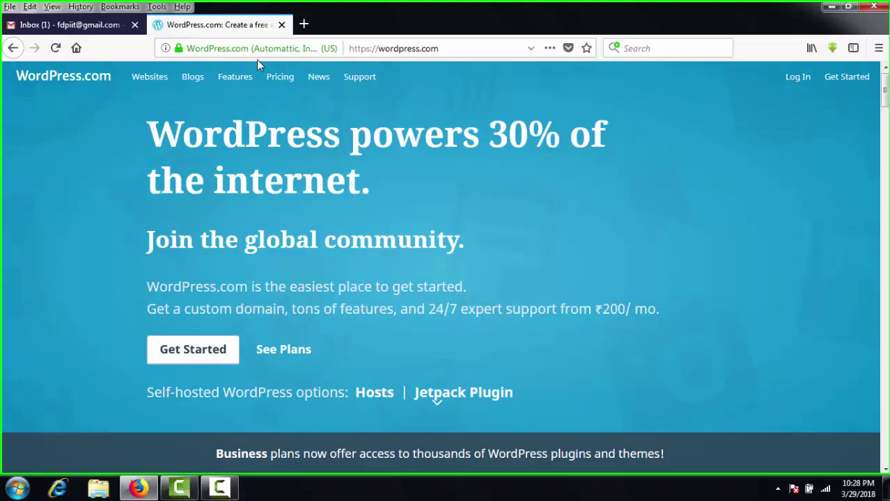
click(179, 363)
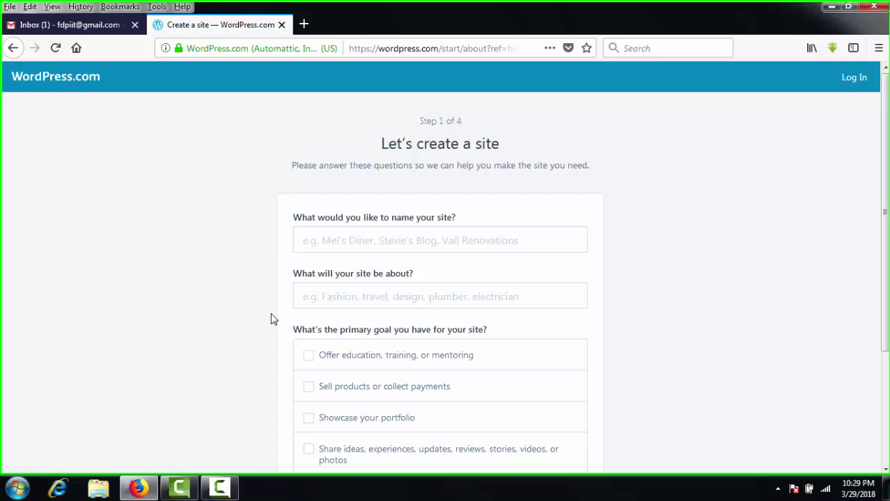
Enter the site name, pick Education with the 'Offer education, training, or mentoring' goal, beginner level, and continue.
click(336, 244)
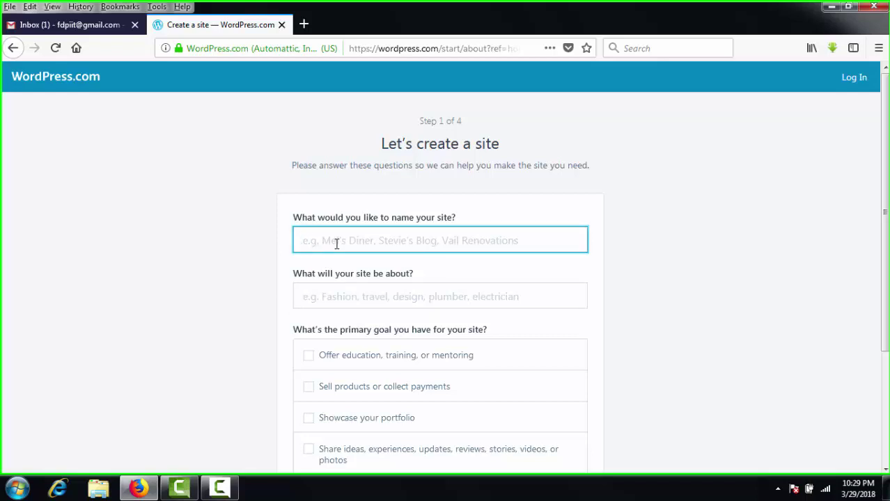
text(ki)
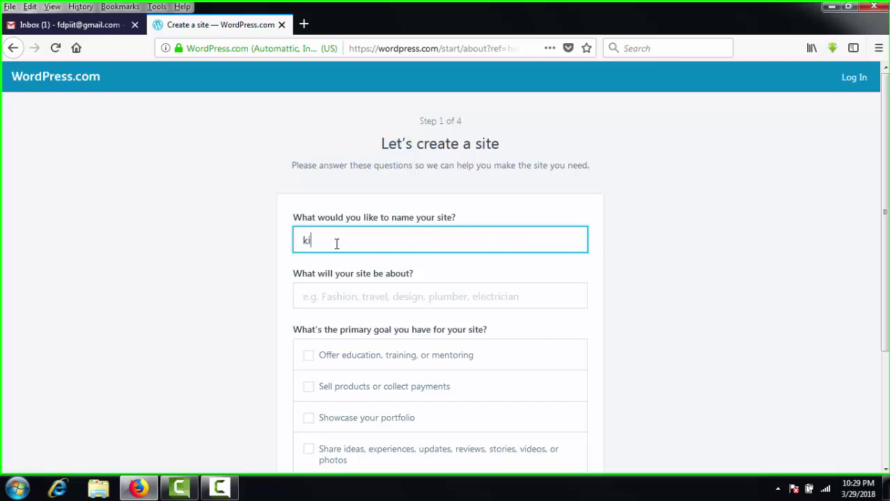
text(rankarade)
click(334, 291)
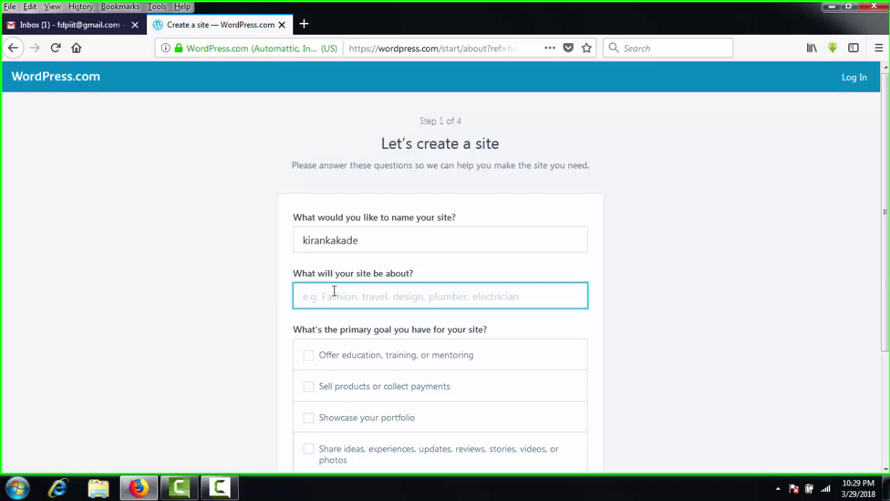
text(edu)
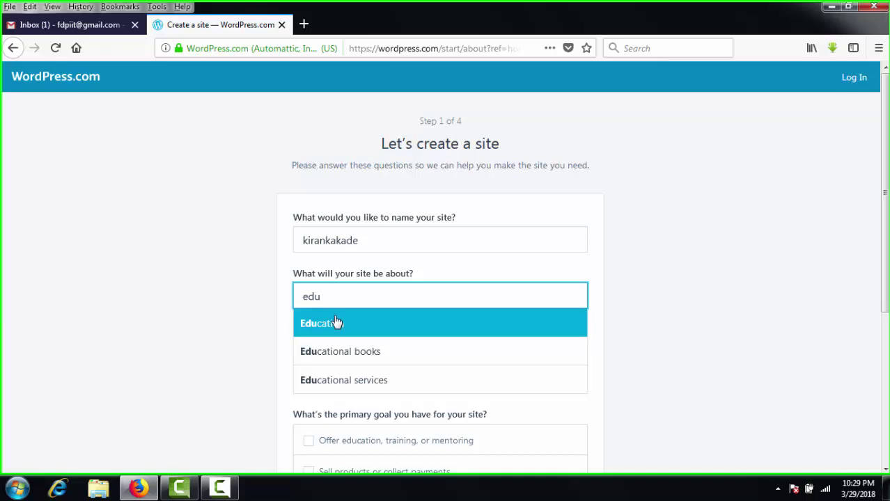
click(338, 321)
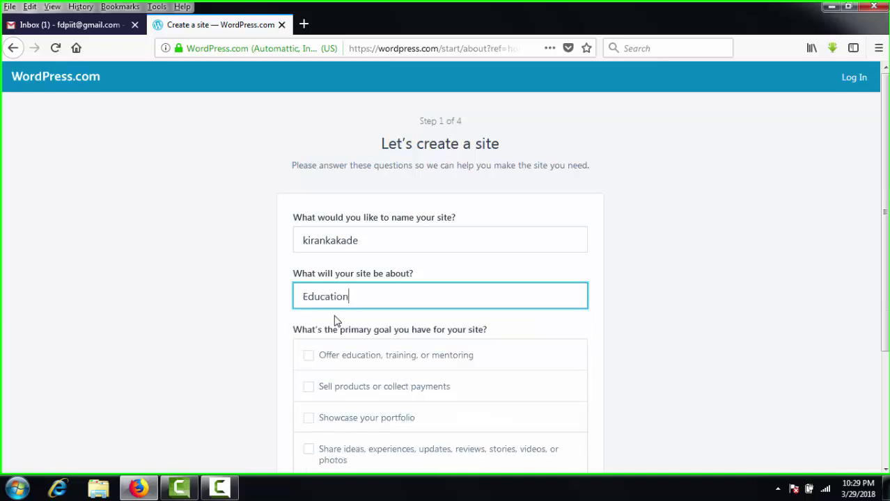
click(309, 362)
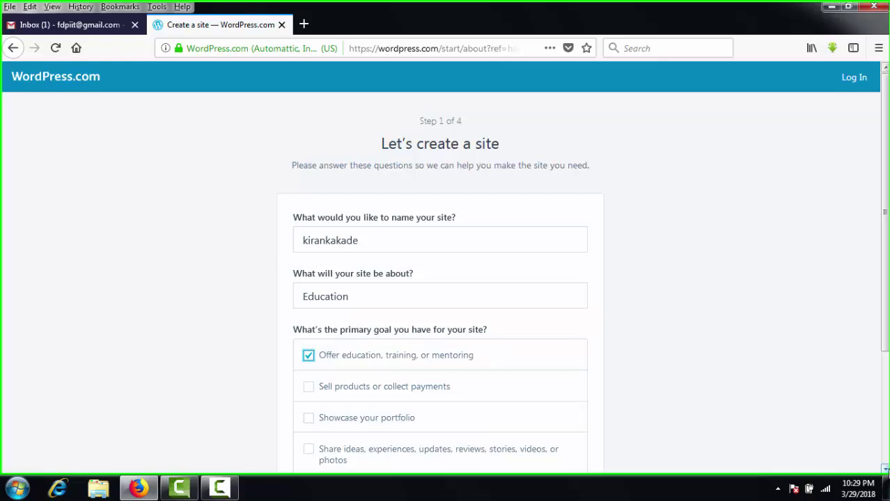
scroll(884, 469, down, 4)
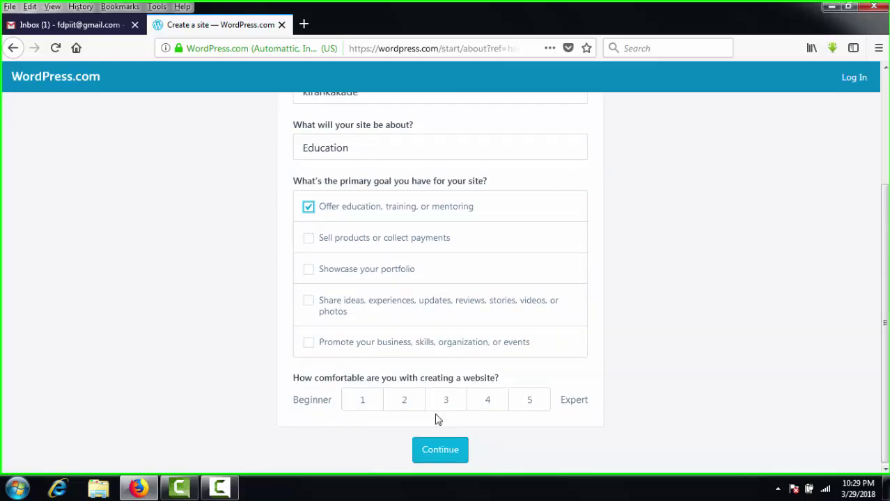
click(353, 409)
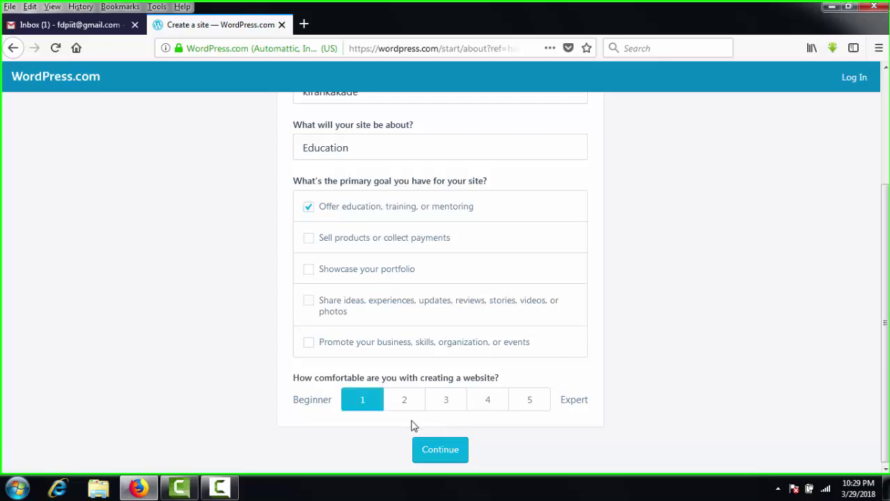
click(425, 449)
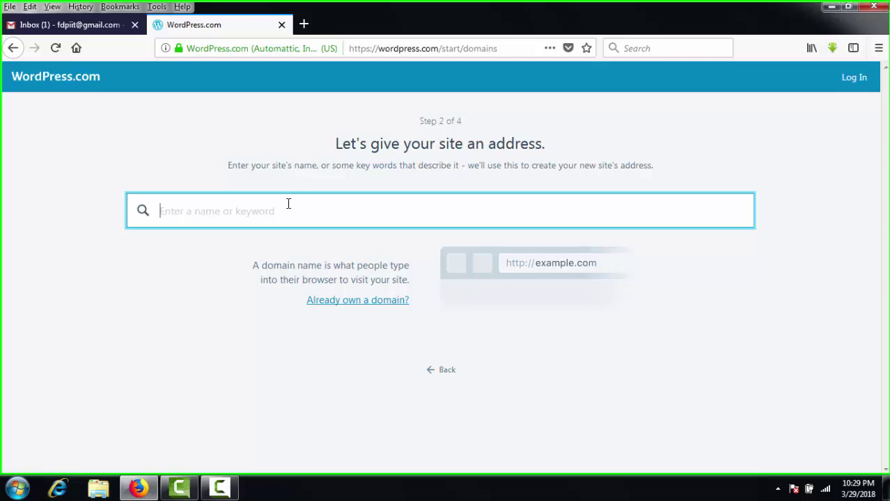
Search the site name as a domain, take the free wordpress.com address, and start with the Free plan.
text(kirankade)
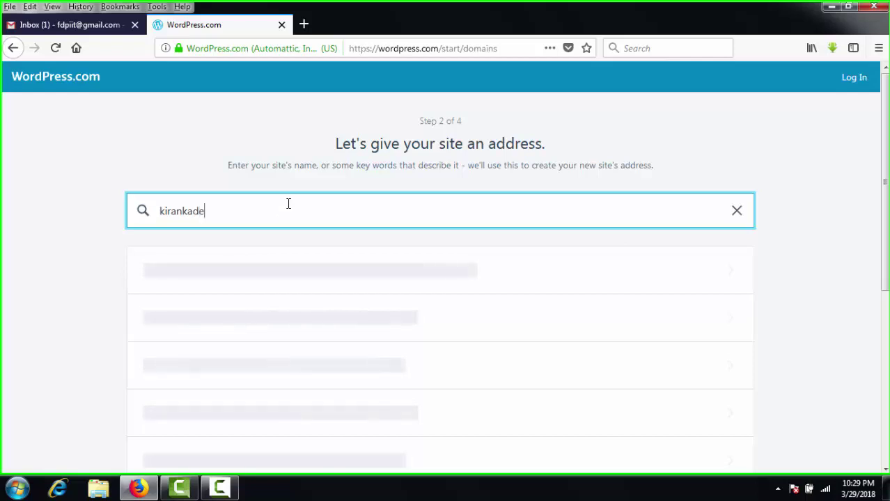
key(BackSpace)
key(BackSpace)
text(kade)
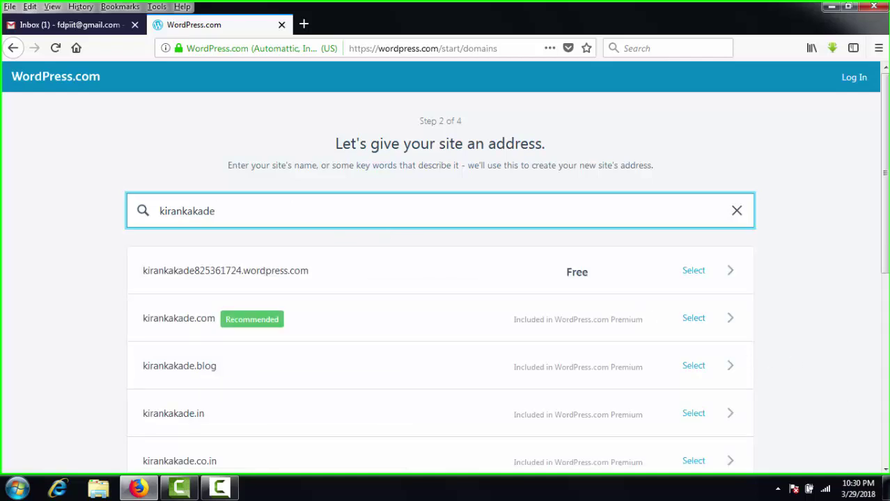
scroll(886, 471, down, 1)
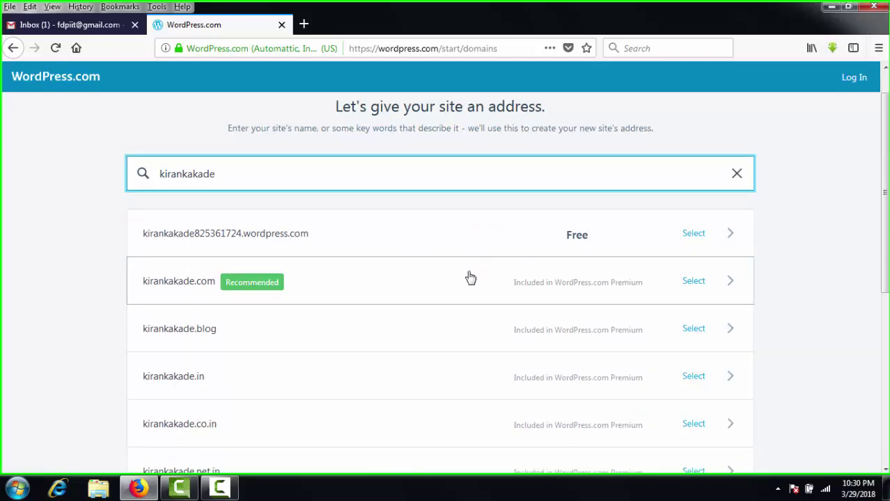
click(383, 249)
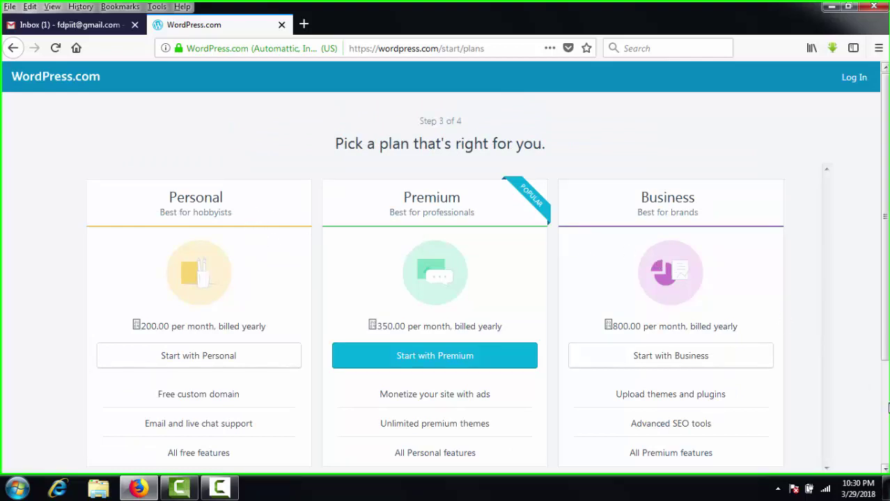
click(885, 467)
click(885, 467)
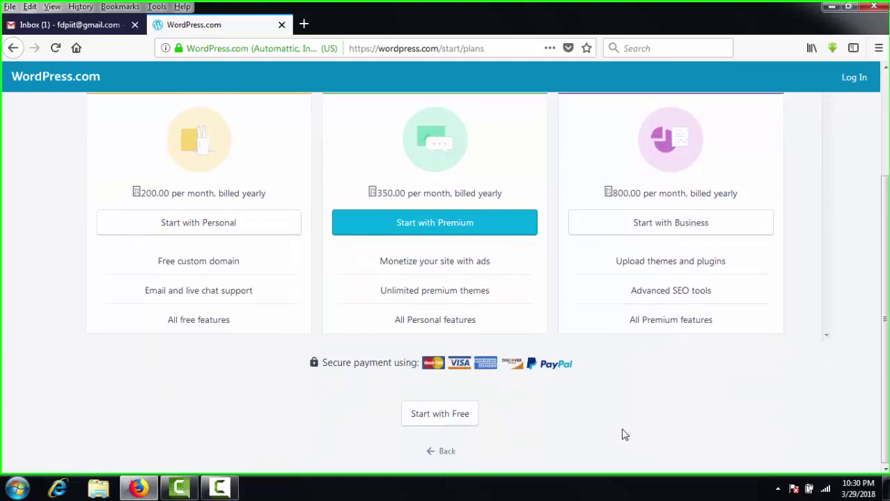
click(444, 414)
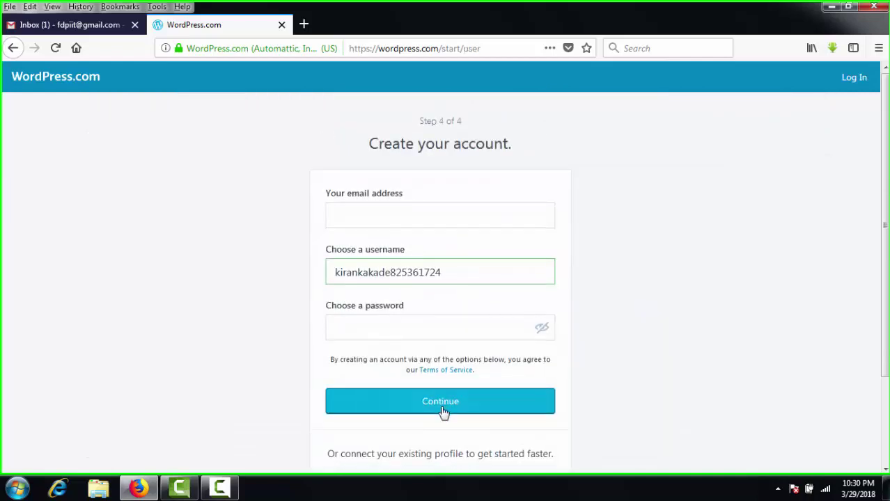
Create the WordPress.com account with the user's e-mail address and a password.
click(400, 219)
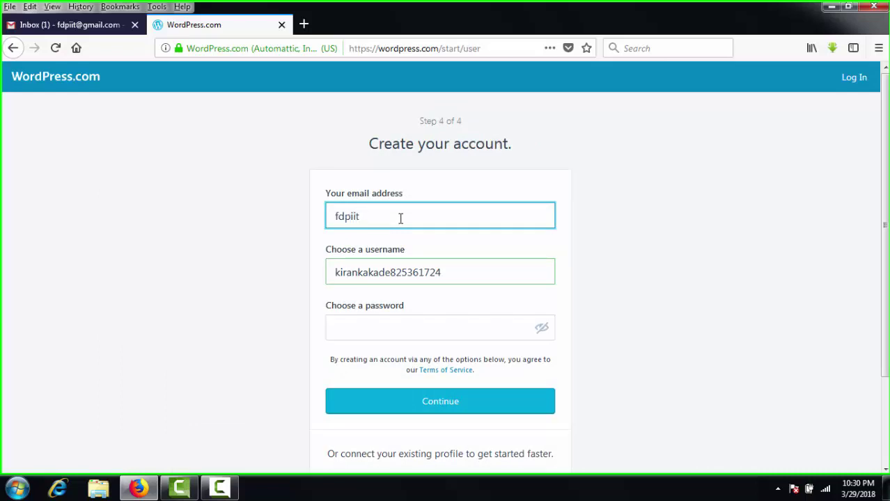
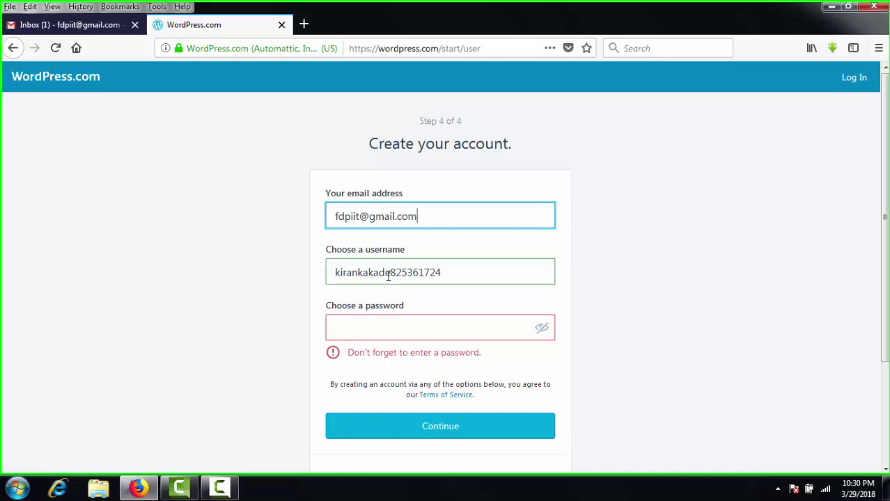
click(368, 328)
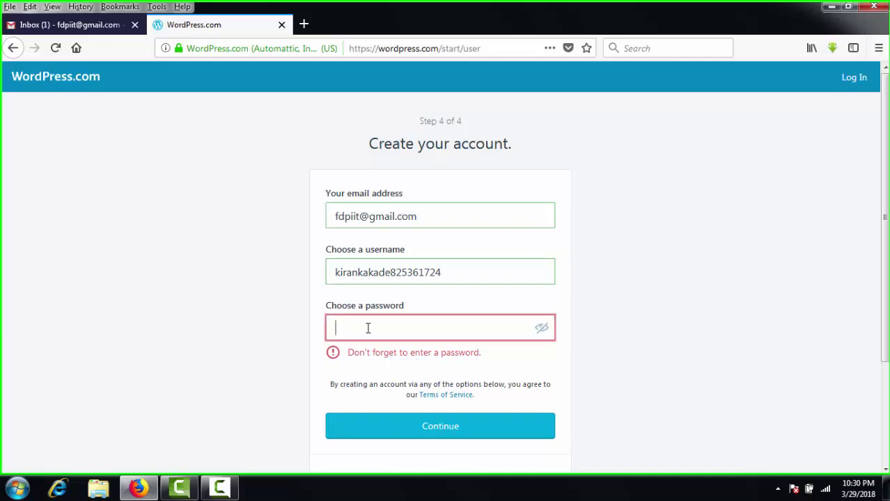
text(••••)
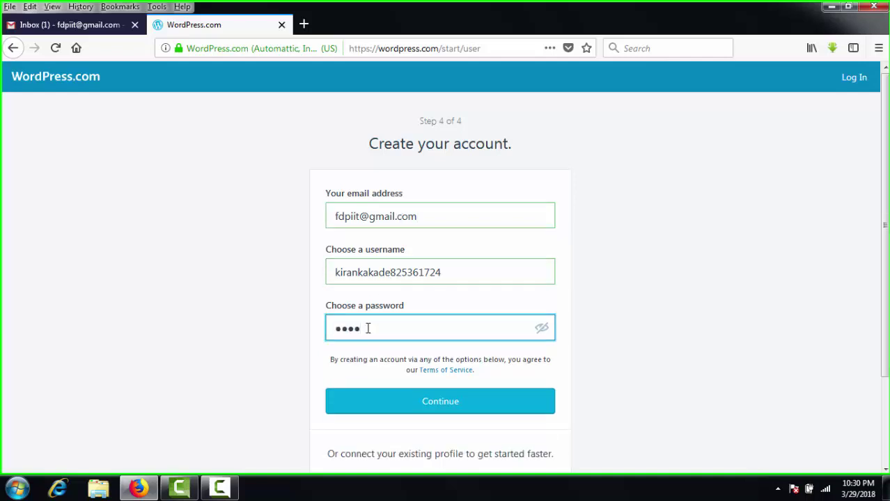
text(••••)
click(383, 410)
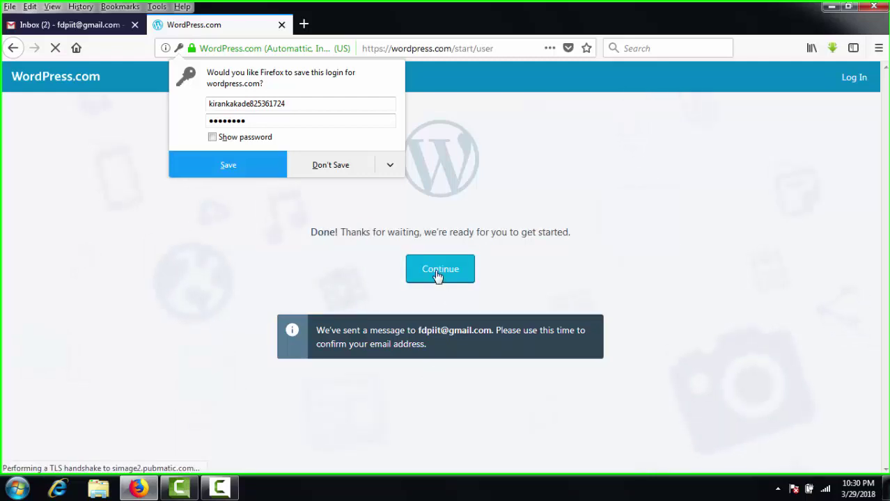
Decline saving the login in Firefox, continue to the new site, and switch to Gmail.
click(327, 171)
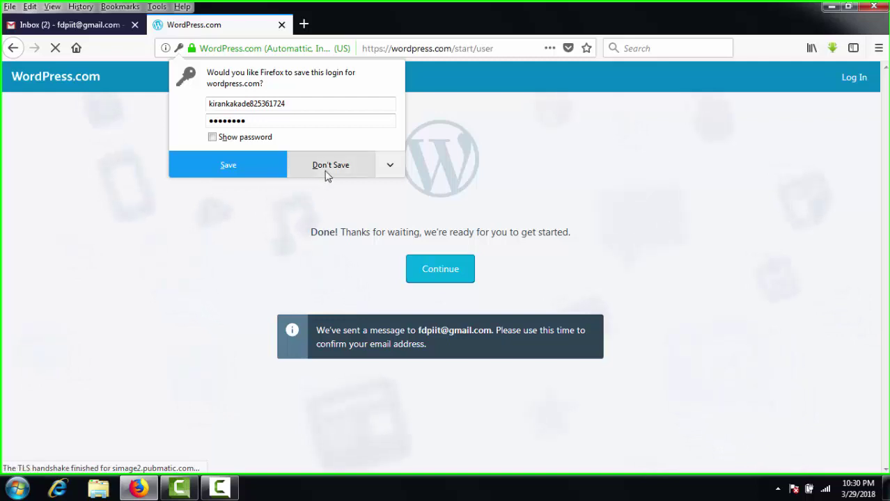
click(450, 271)
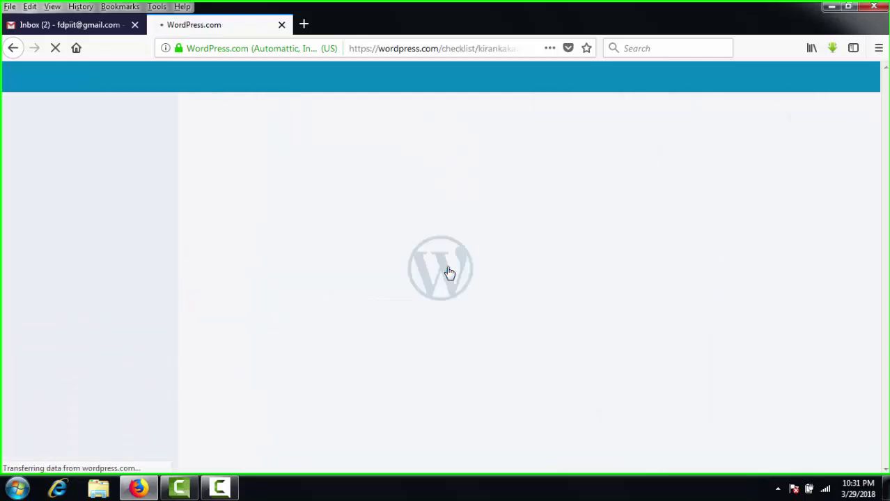
click(86, 25)
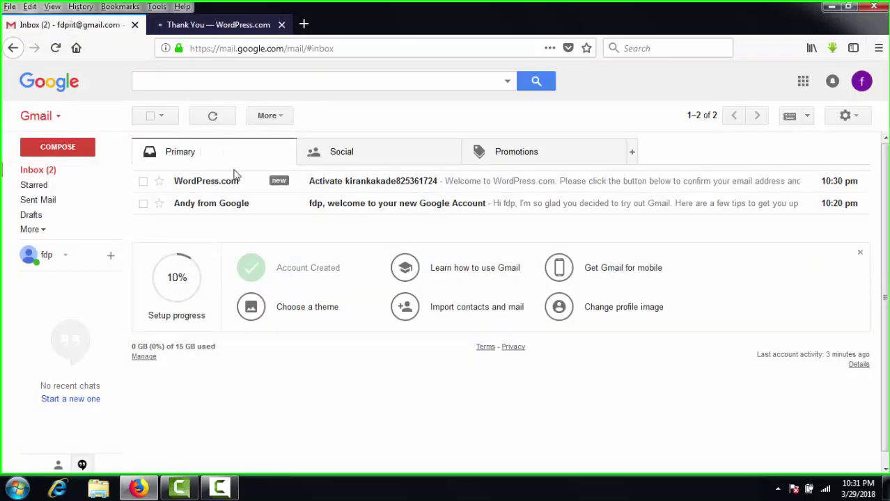
Refresh the inbox, open the WordPress.com activation email, and confirm the account.
click(212, 116)
click(317, 190)
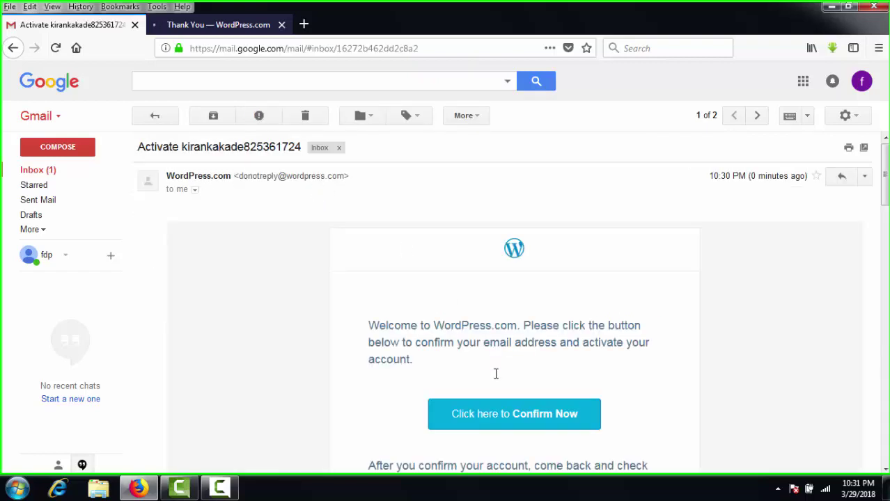
click(486, 419)
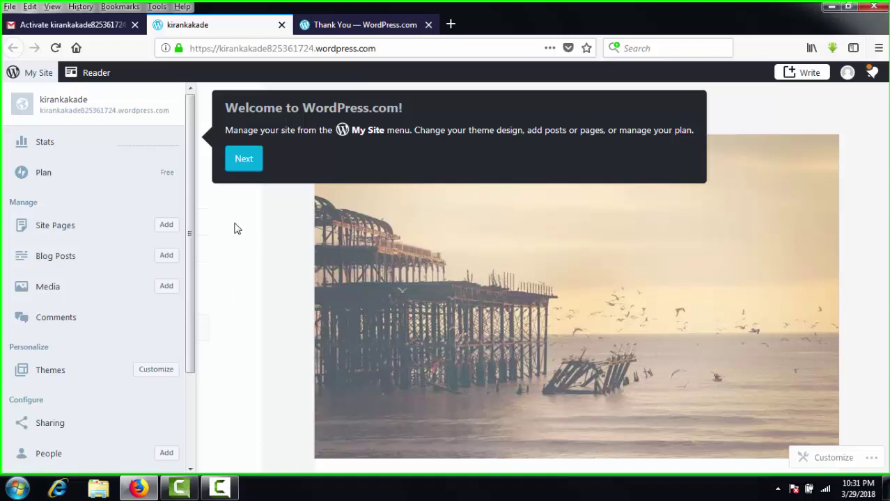
Finish the welcome tour and add a new page under Site Pages.
click(240, 167)
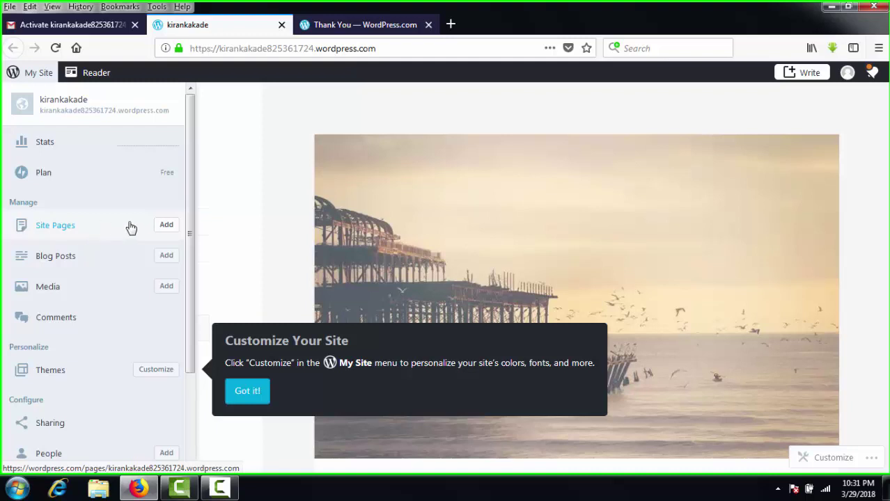
click(158, 229)
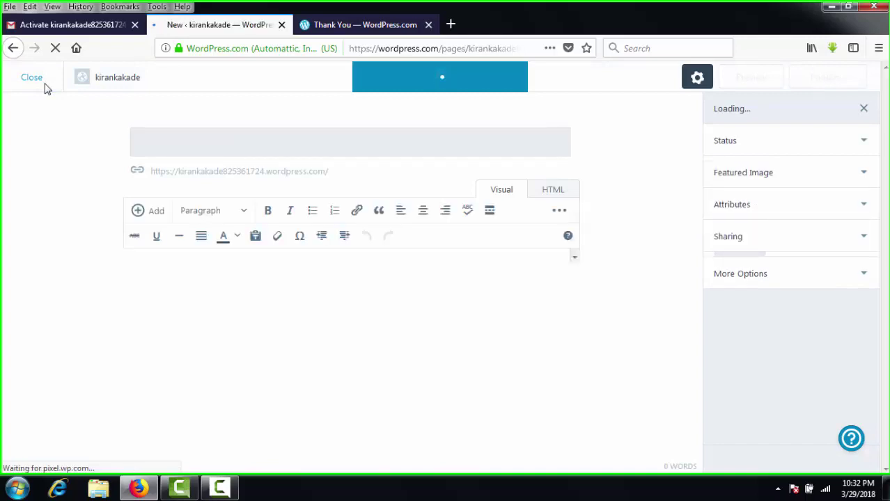
Close the page editor, view the site from the setup checklist, and go to Themes.
click(44, 85)
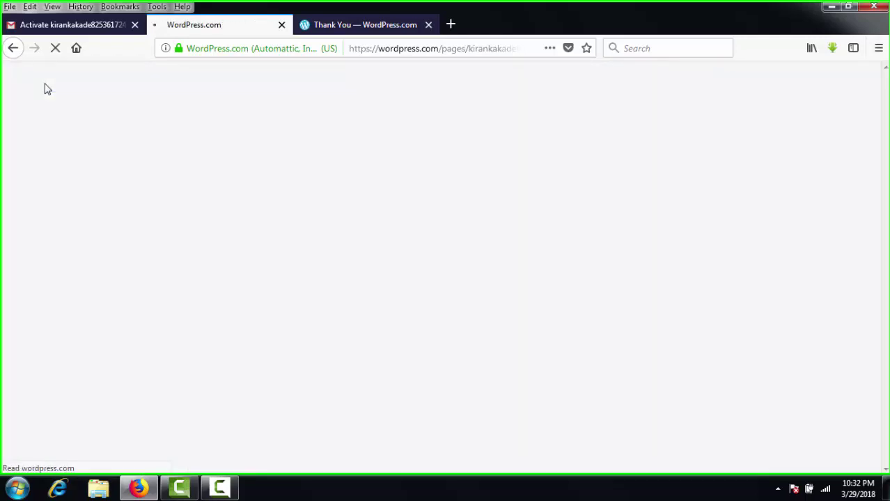
click(332, 28)
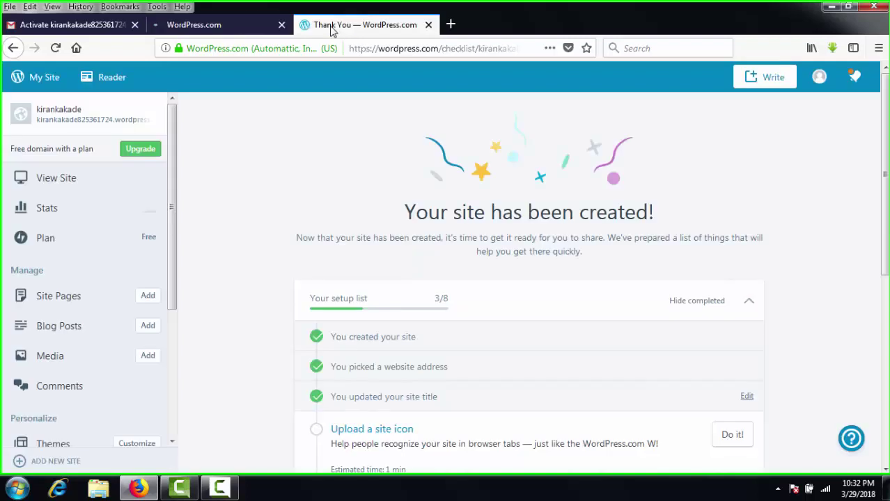
click(82, 186)
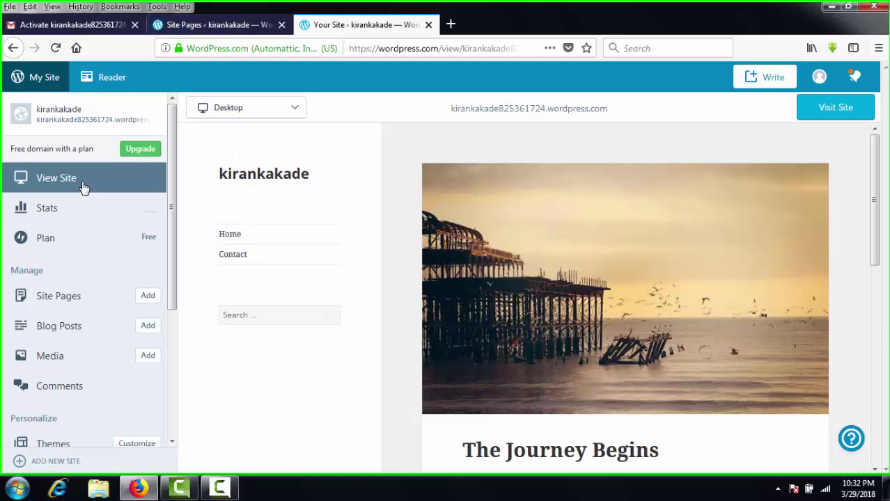
click(63, 446)
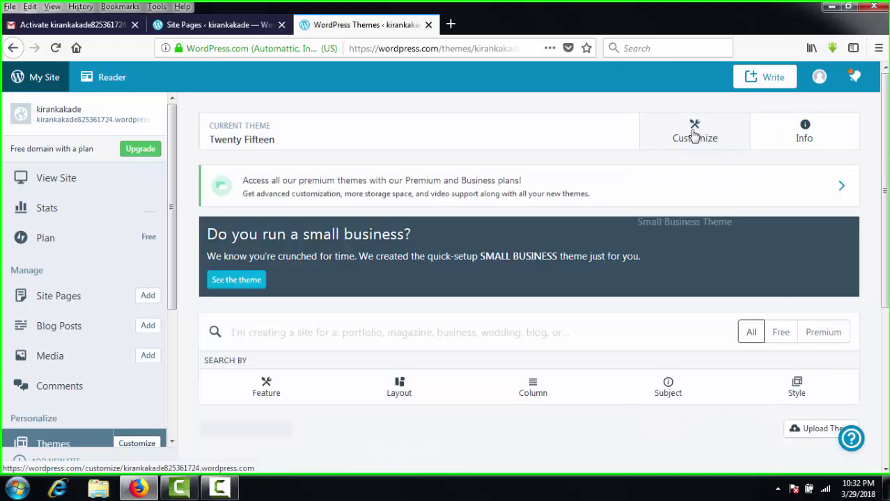
Customize the current Twenty Fifteen theme and dismiss the Customizer's help tip.
click(693, 133)
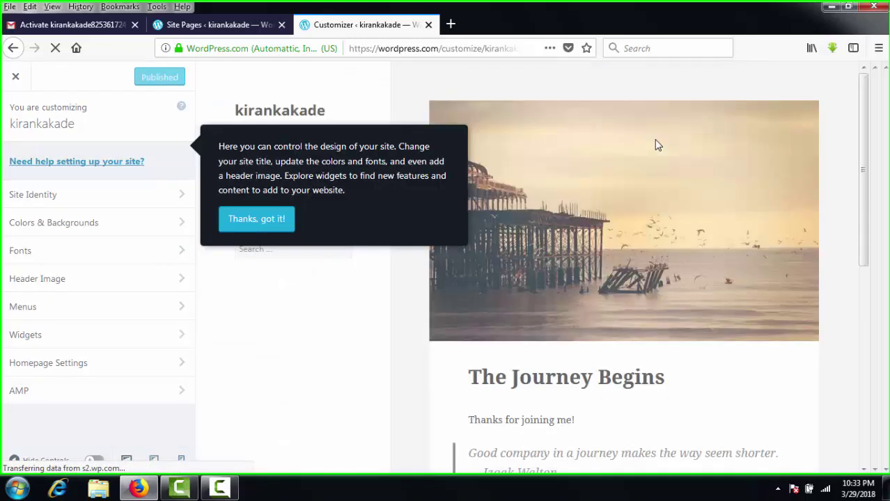
click(283, 225)
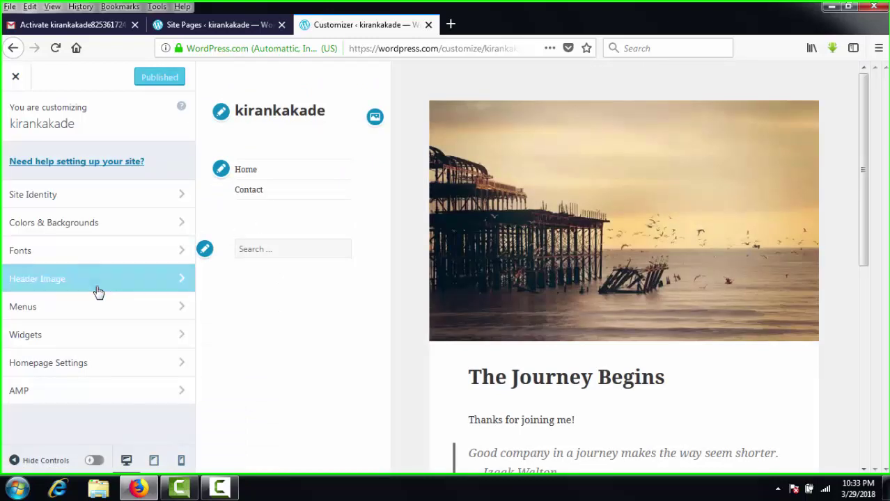
Add a new 'About Me' page to the Primary menu through Menus > Add Items.
click(72, 307)
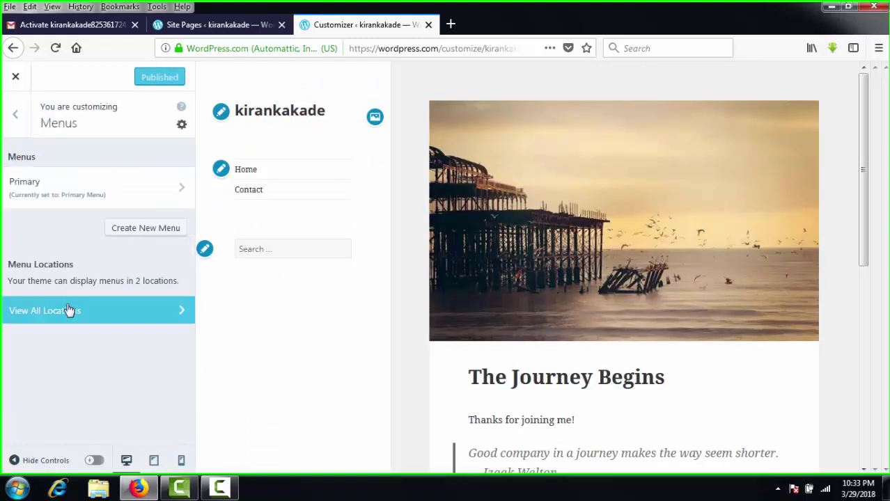
click(98, 200)
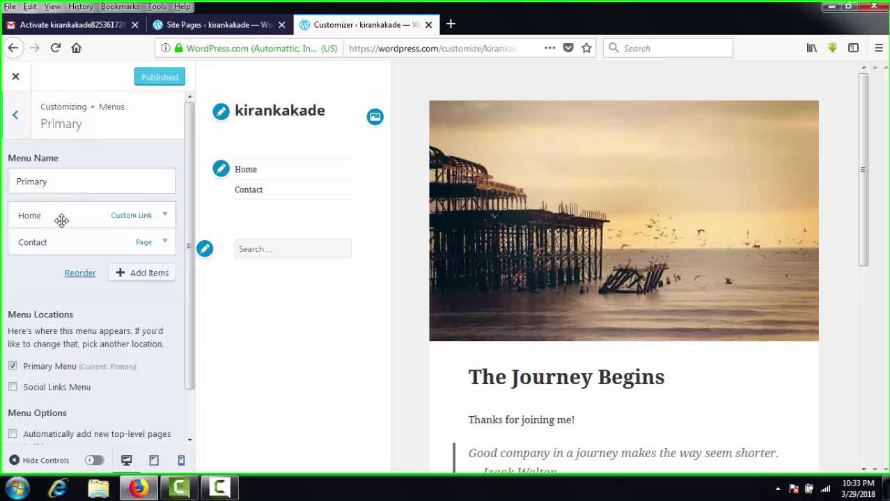
click(124, 272)
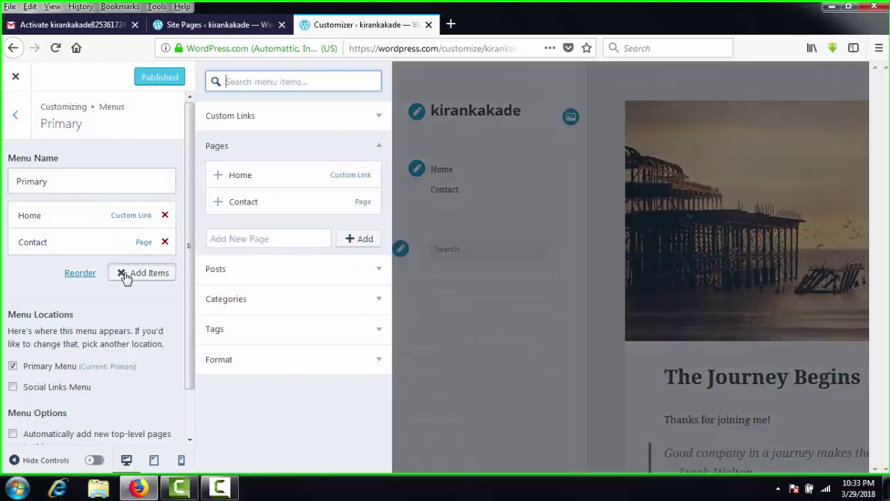
click(244, 232)
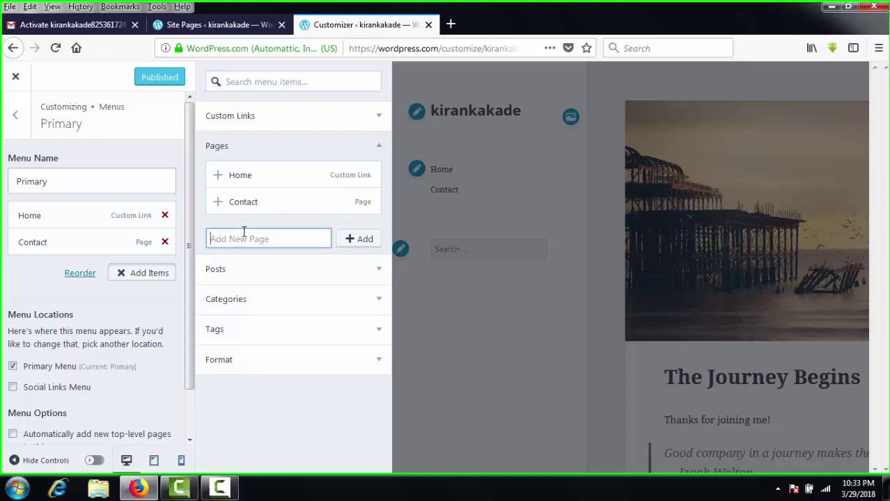
text(A)
text(bou)
text(ut)
key(BackSpace)
text(e)
click(355, 239)
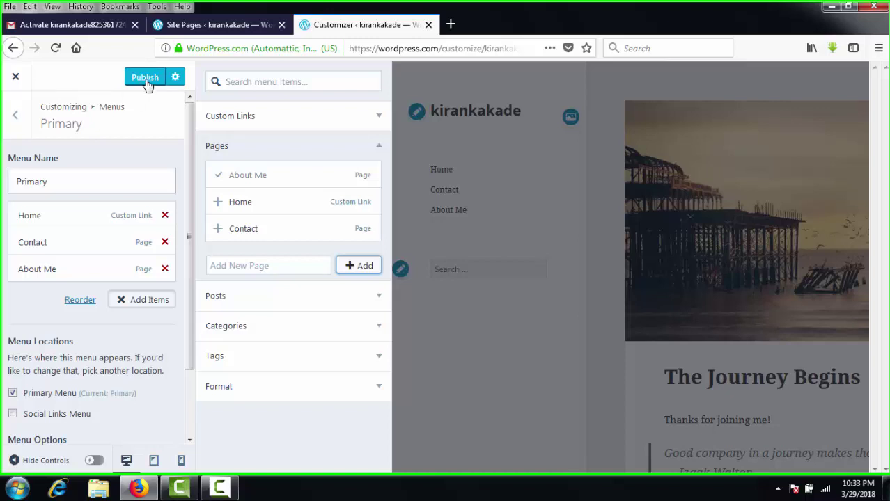
Publish the Primary menu changes and close the Customizer back to Themes.
click(145, 82)
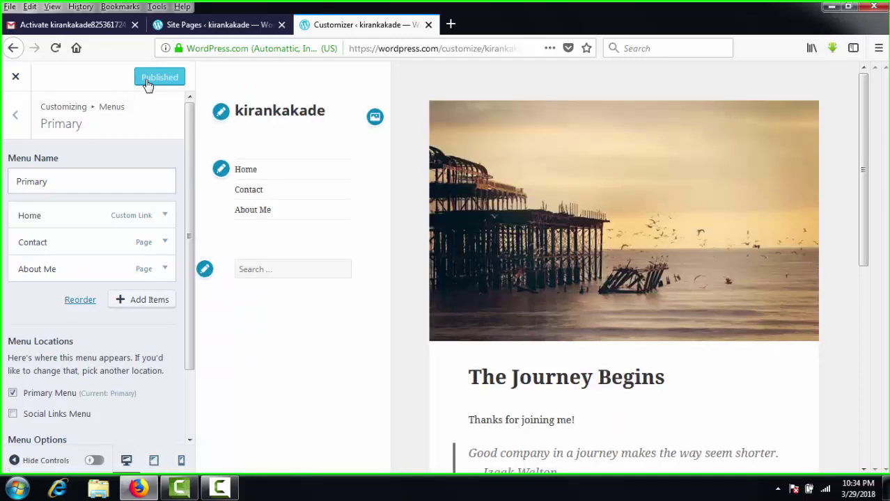
click(19, 82)
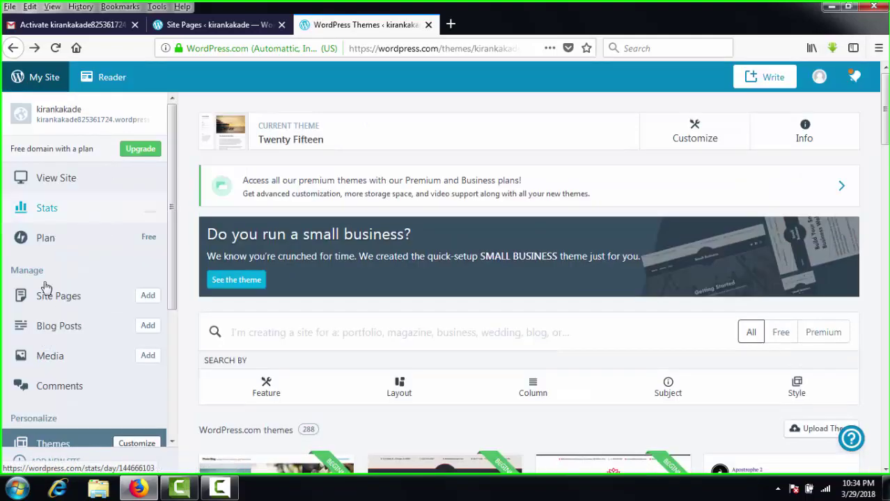
Check the site menu shows About Me, then filter themes to Free and open Radcliffe 2.
click(68, 183)
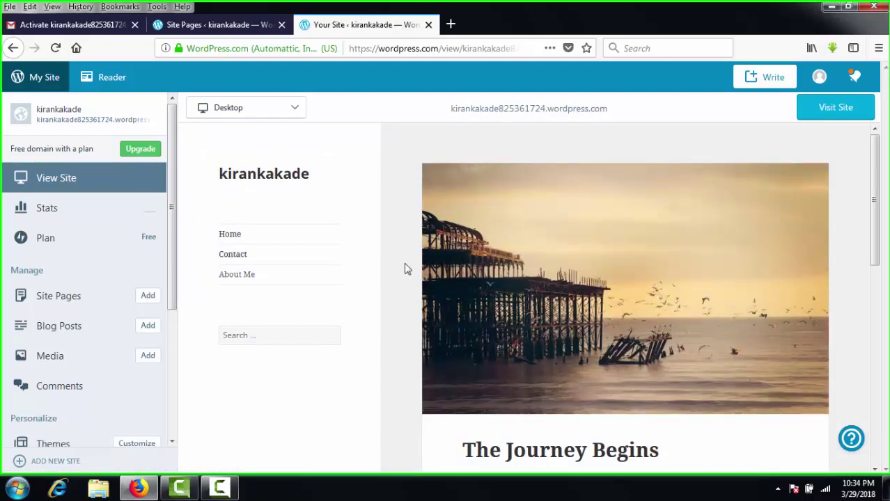
click(53, 443)
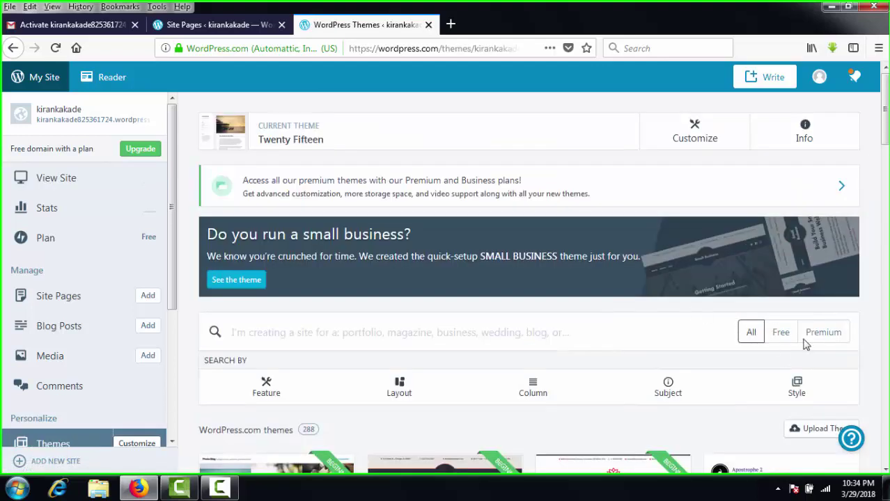
click(788, 337)
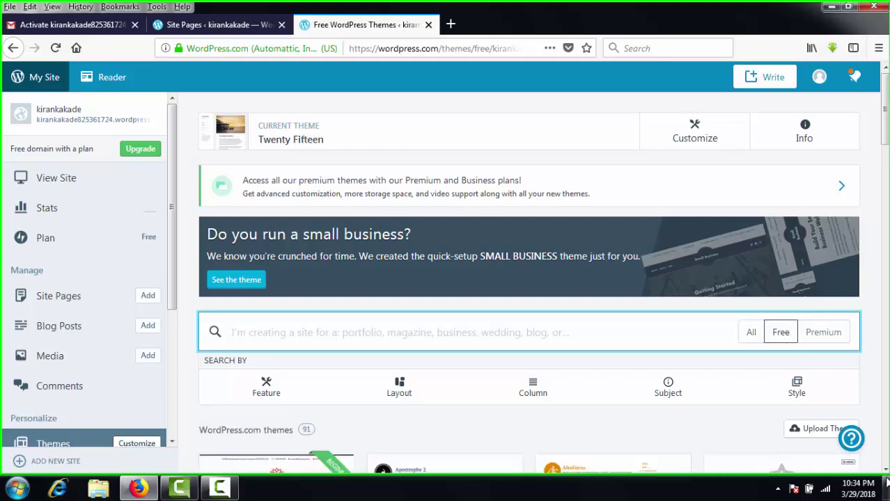
scroll(885, 473, down, 2)
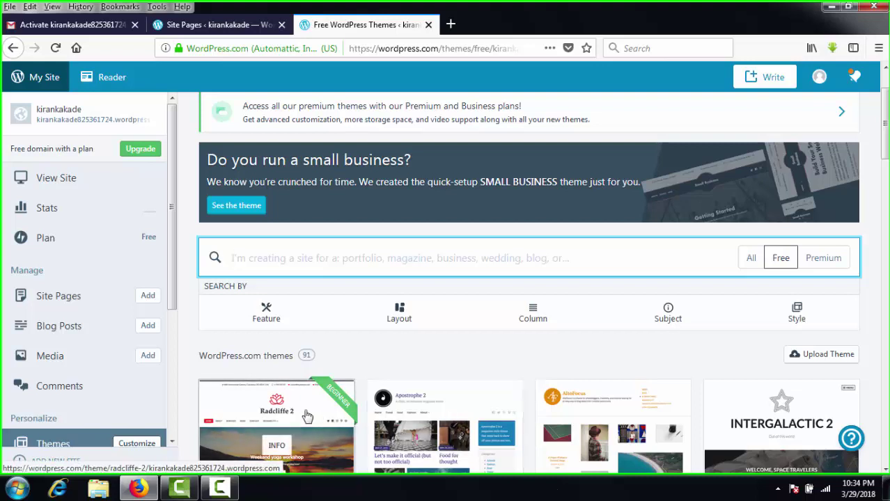
click(307, 416)
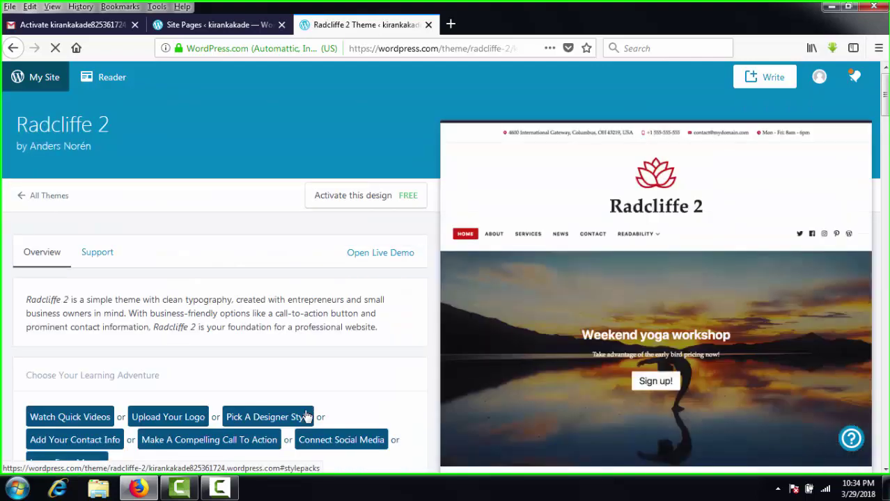
Activate Radcliffe 2 with the Customize site option, then close the Customizer.
click(379, 201)
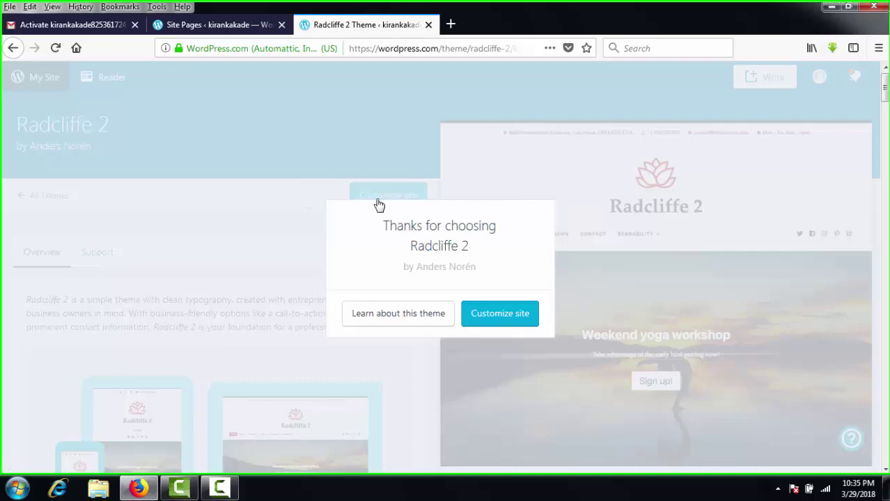
click(487, 319)
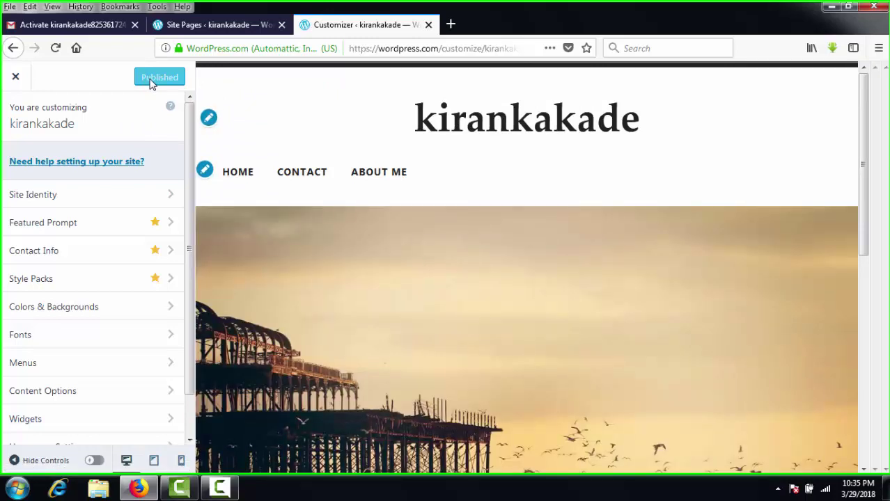
click(15, 77)
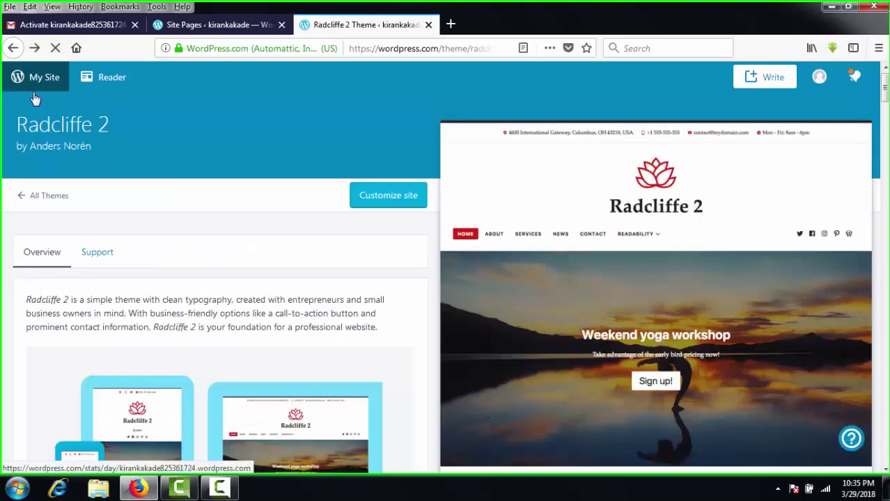
Copy the site's address from My Site and load it in a new browser tab.
click(24, 82)
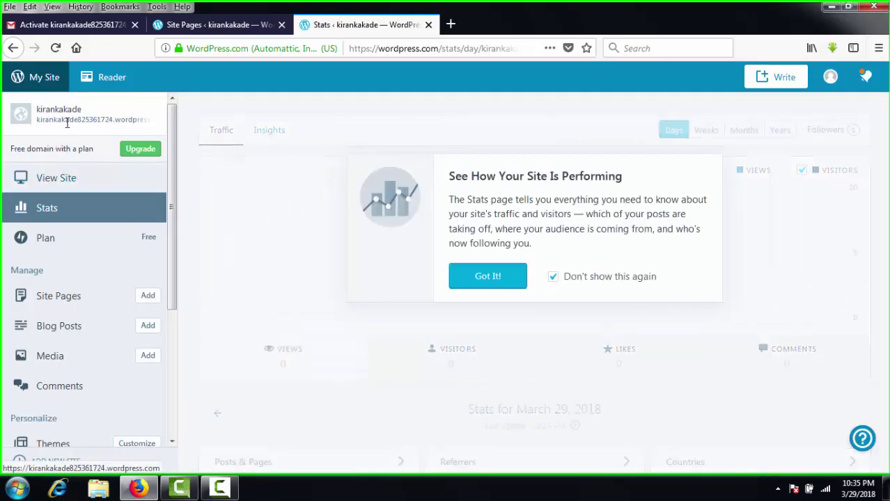
triple_click(67, 123)
key(ctrl+c)
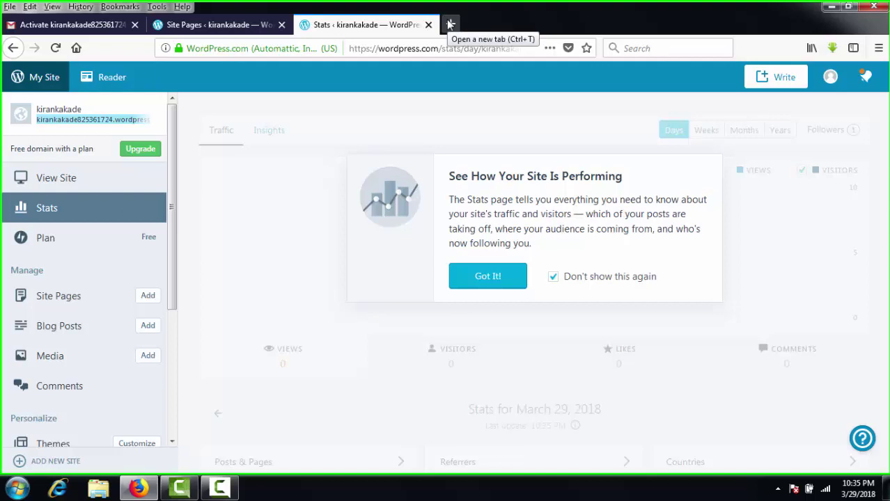
click(451, 24)
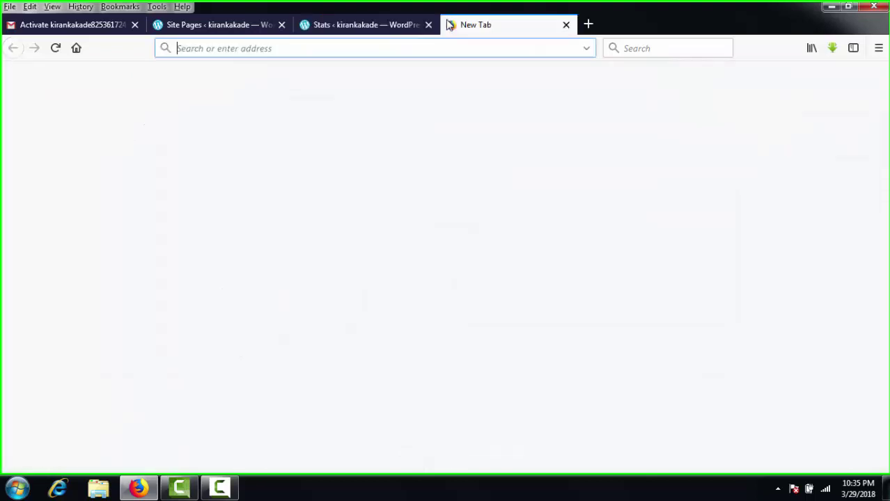
key(ctrl+v)
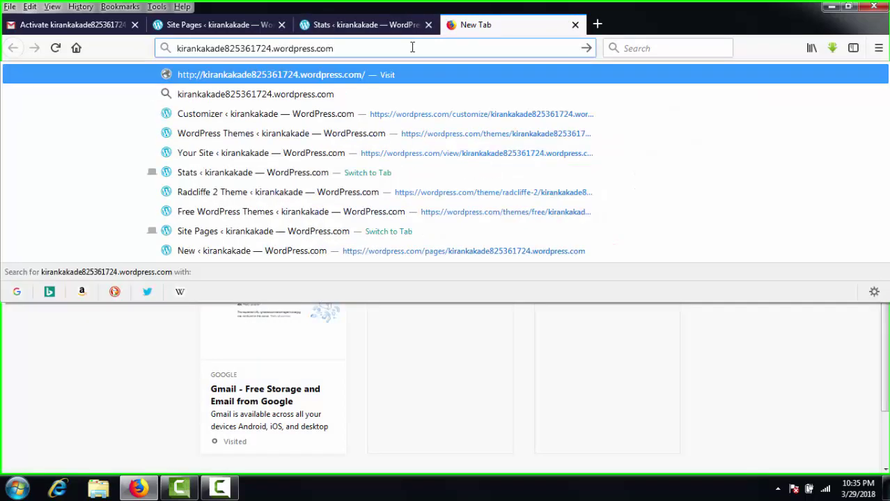
key(Return)
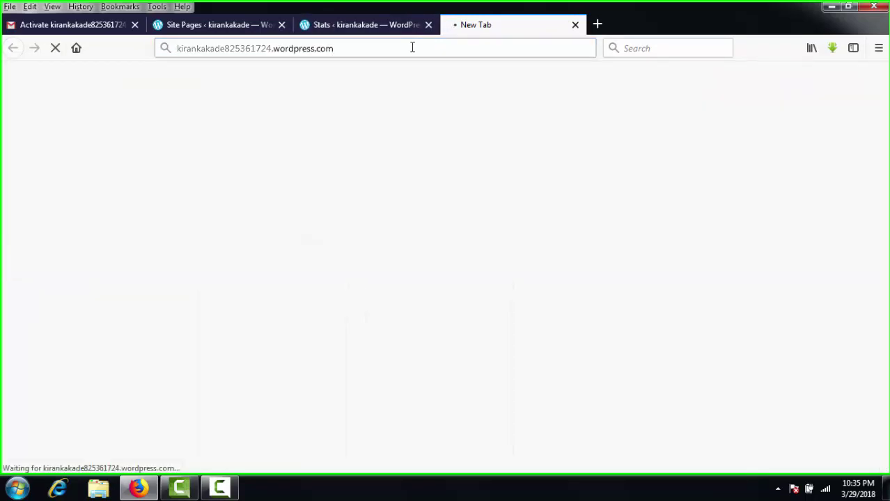